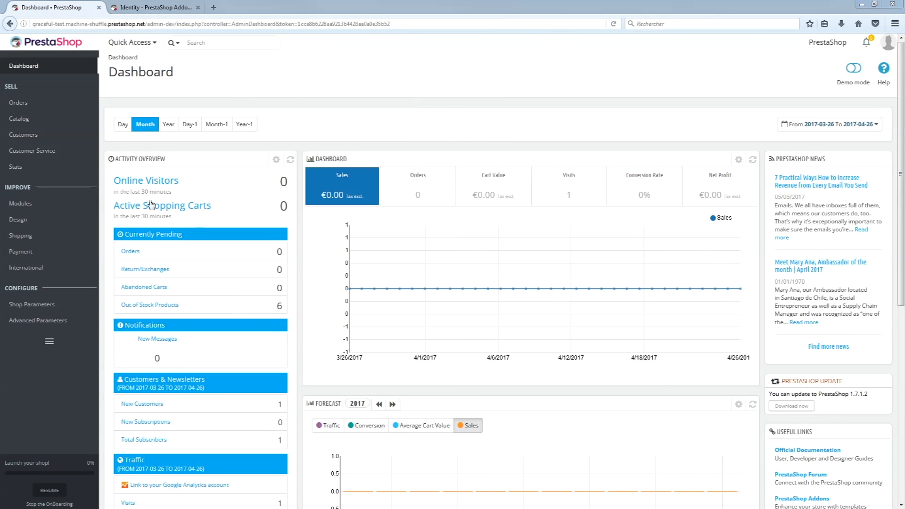
# - Open Advanced Parameters > Information to view store version 1.7.1.1 and server and database details
pyautogui.moveTo(81, 322)
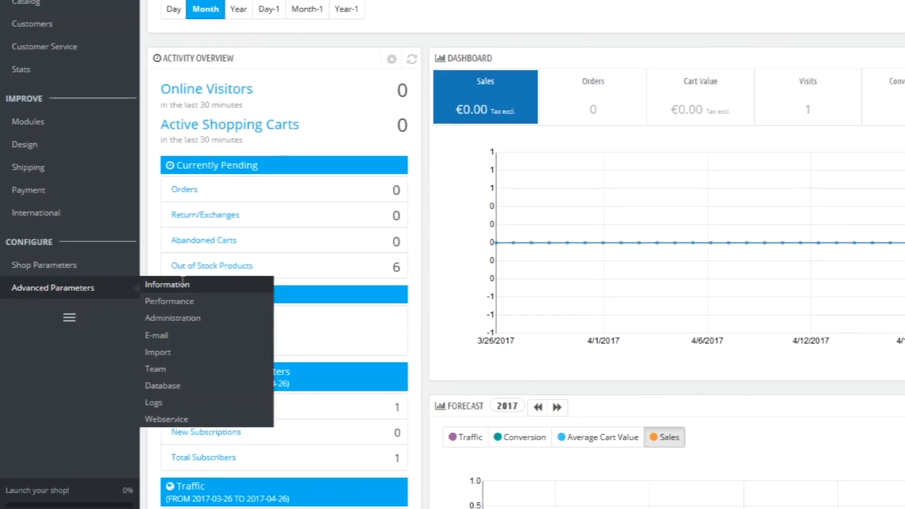
pyautogui.click(188, 270)
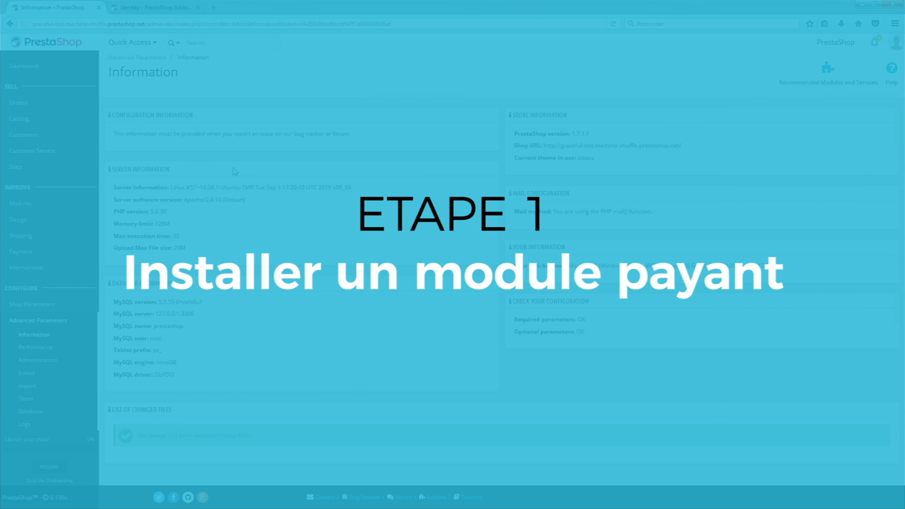
pyautogui.moveTo(42, 207)
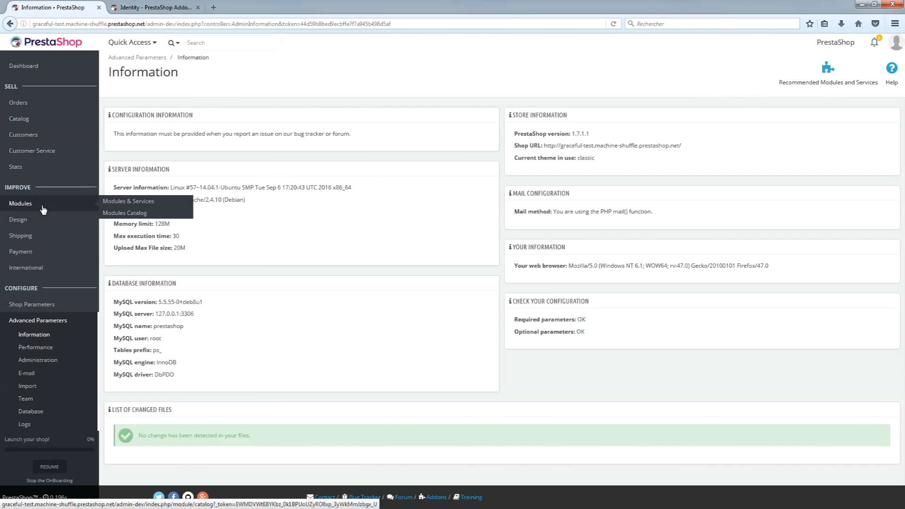
# - From Modules & Services, log into the Addons marketplace with the account e-mail and password
pyautogui.click(123, 201)
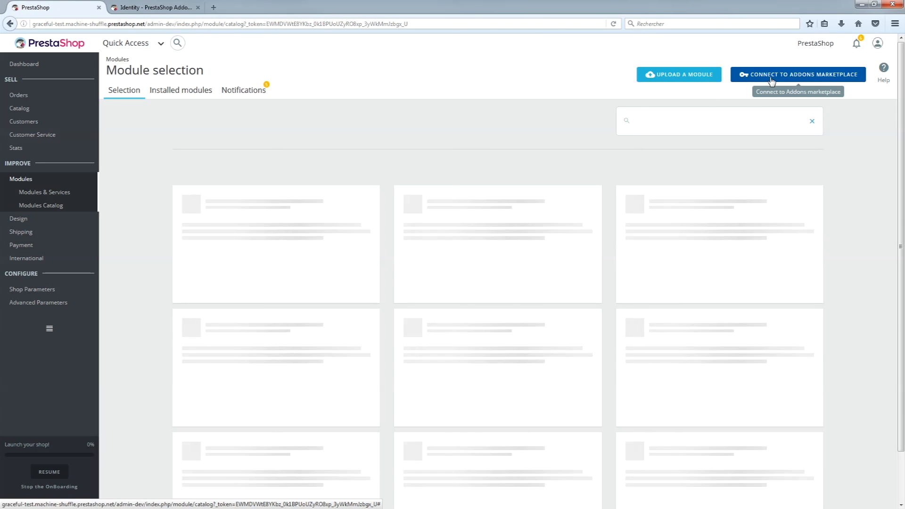
pyautogui.click(771, 81)
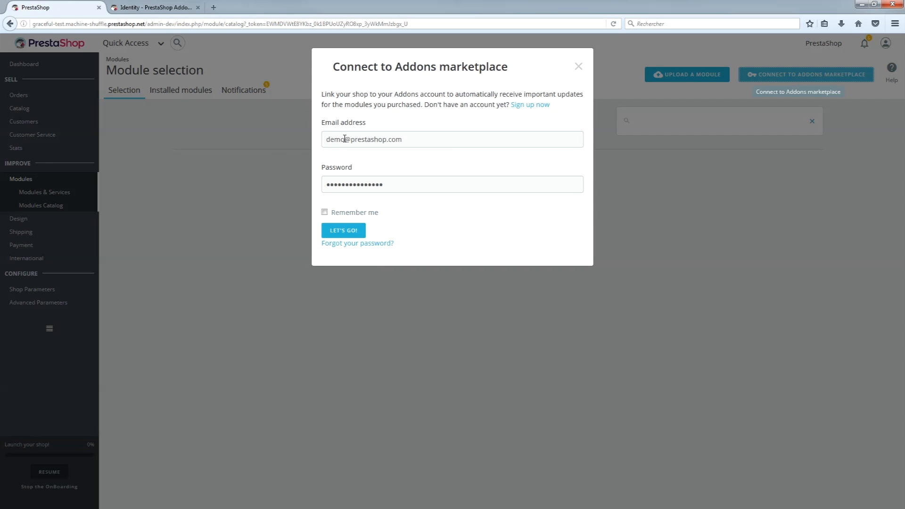
pyautogui.doubleClick(344, 138)
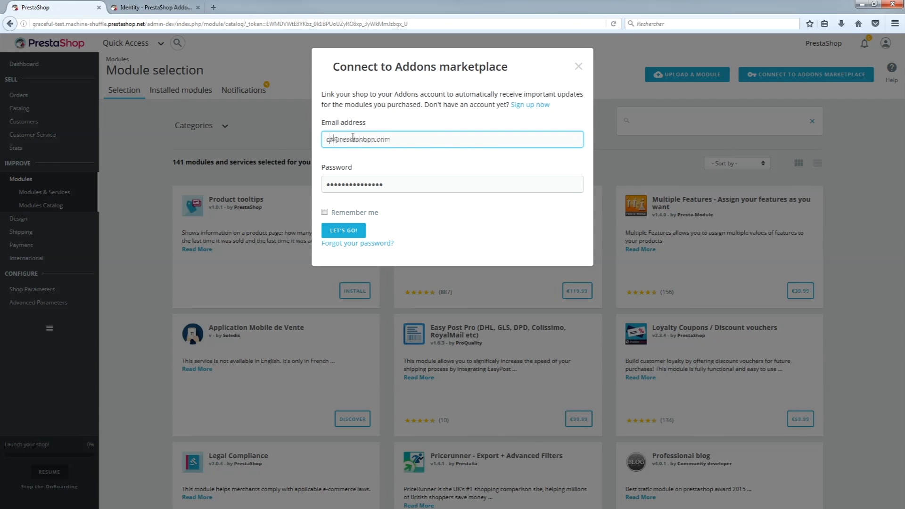
pyautogui.moveTo(395, 185); pyautogui.dragTo(296, 180)
pyautogui.write('prestashop.com')
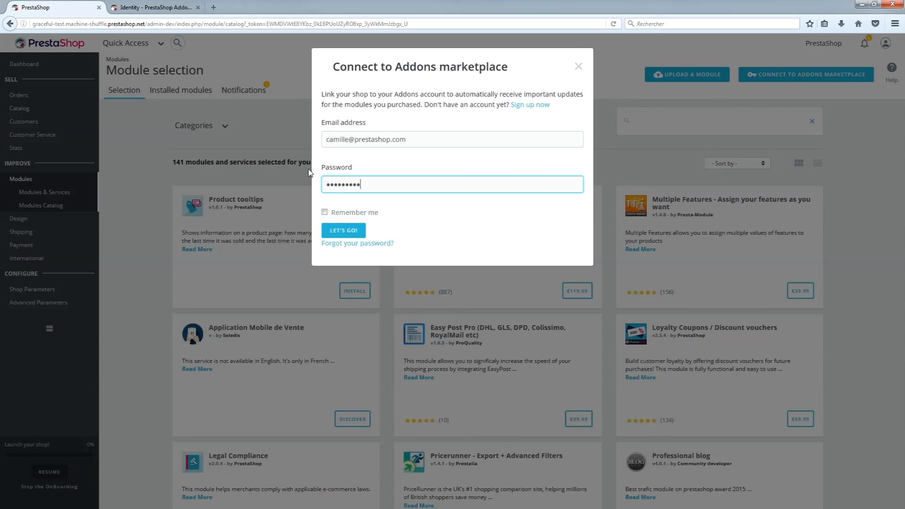
pyautogui.click(334, 230)
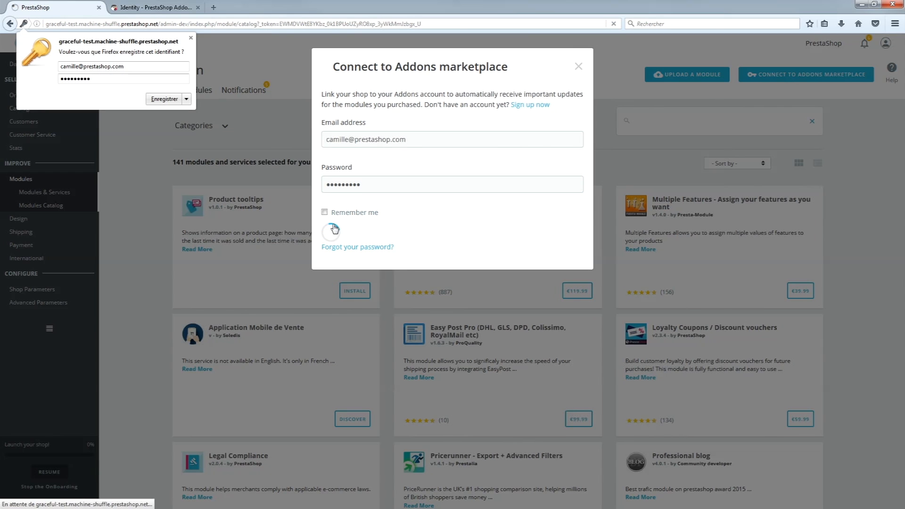
pyautogui.click(192, 38)
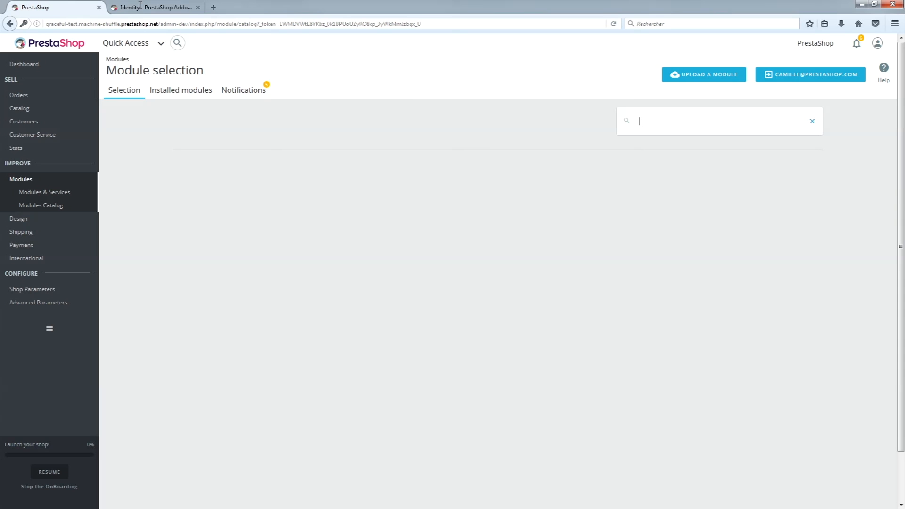
# - Install the Pop Promo (Popup) module and switch to the Installed modules list
pyautogui.click(139, 8)
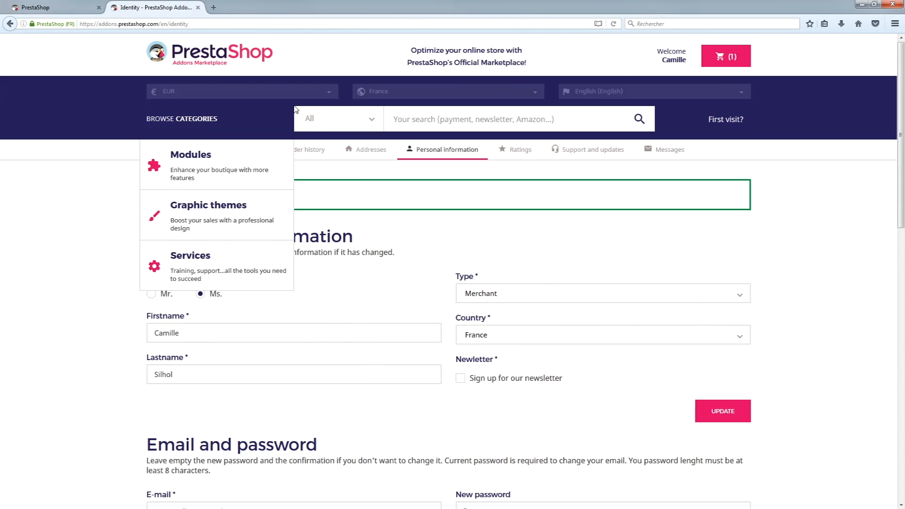
pyautogui.moveTo(678, 63)
pyautogui.click(617, 92)
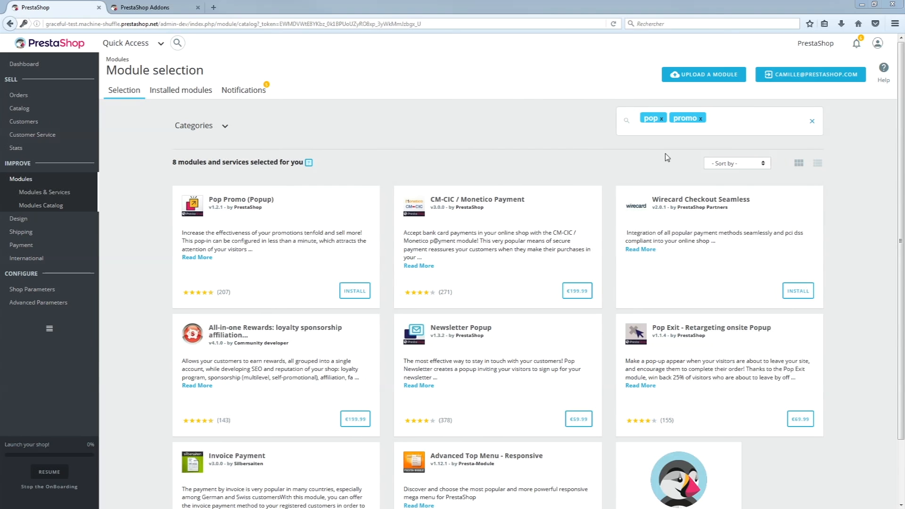
pyautogui.click(343, 297)
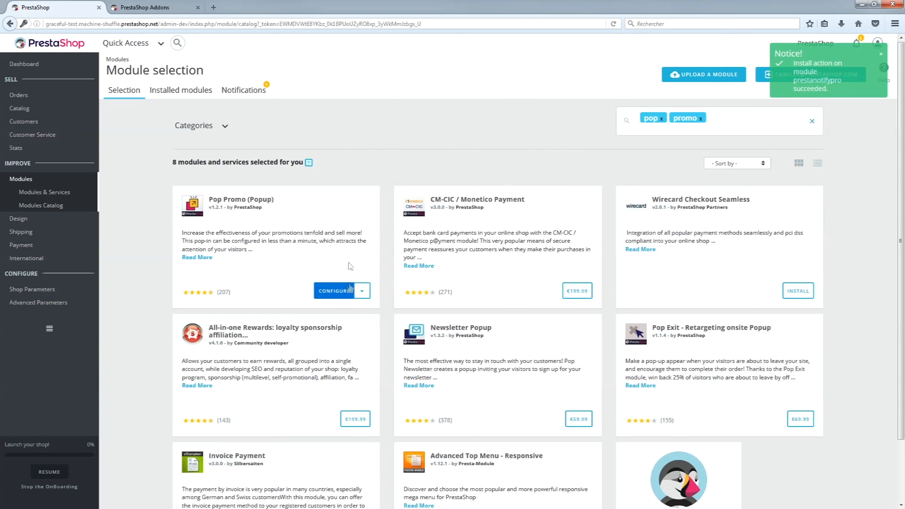
pyautogui.click(193, 93)
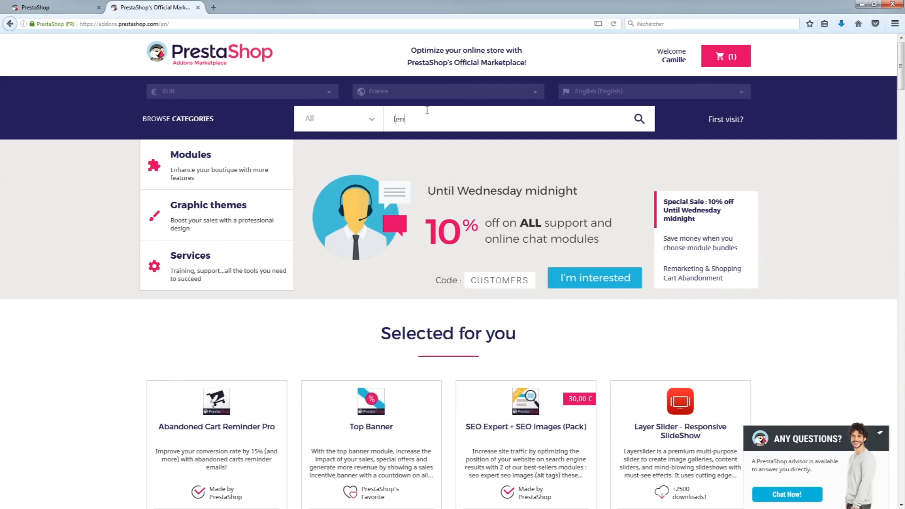
# - Start the free Lengow download, filling in the saved phone number and answering 'No' to store online
pyautogui.write('engow')
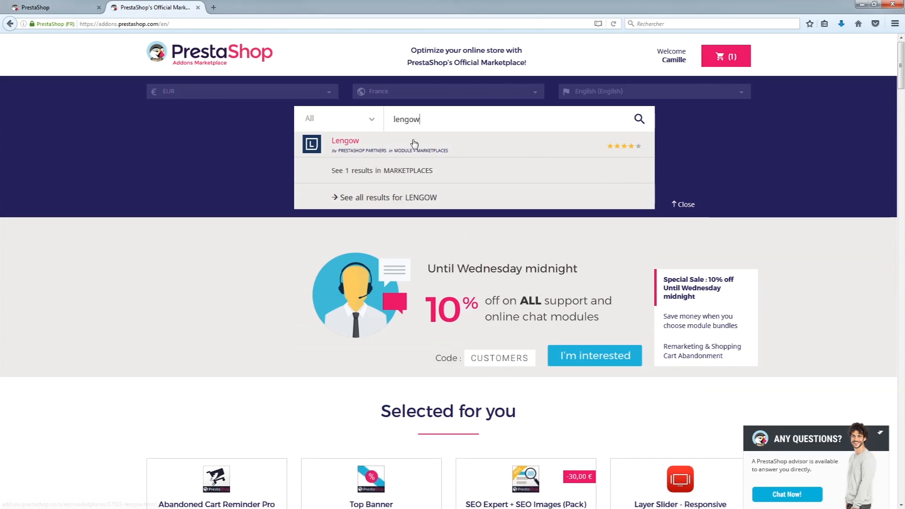
pyautogui.click(424, 149)
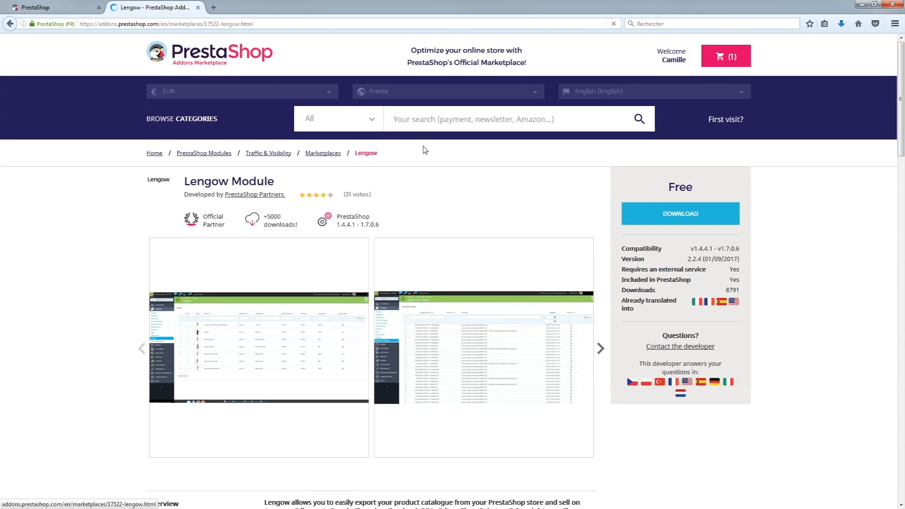
pyautogui.click(694, 212)
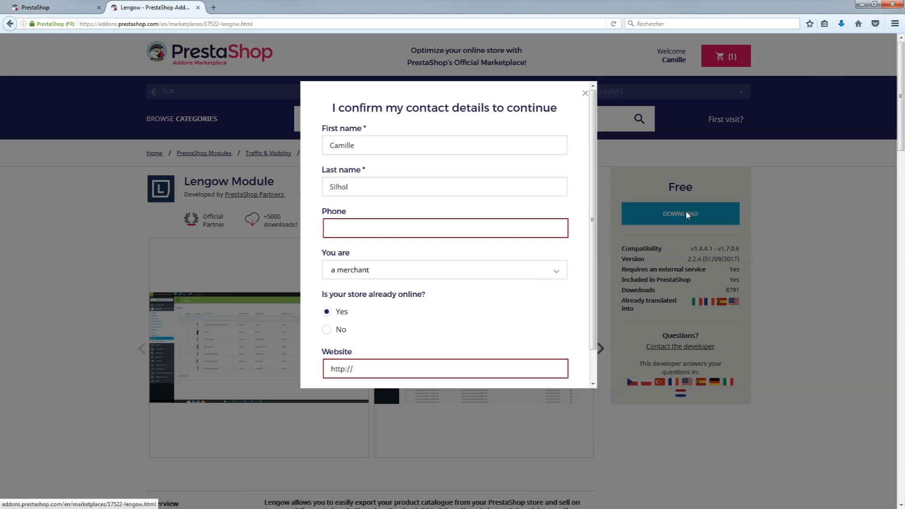
pyautogui.click(445, 232)
pyautogui.click(444, 244)
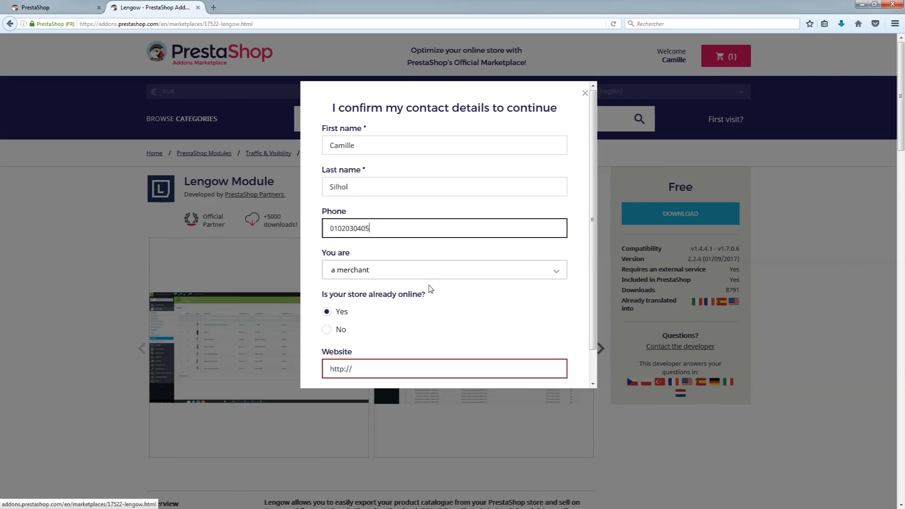
pyautogui.click(342, 329)
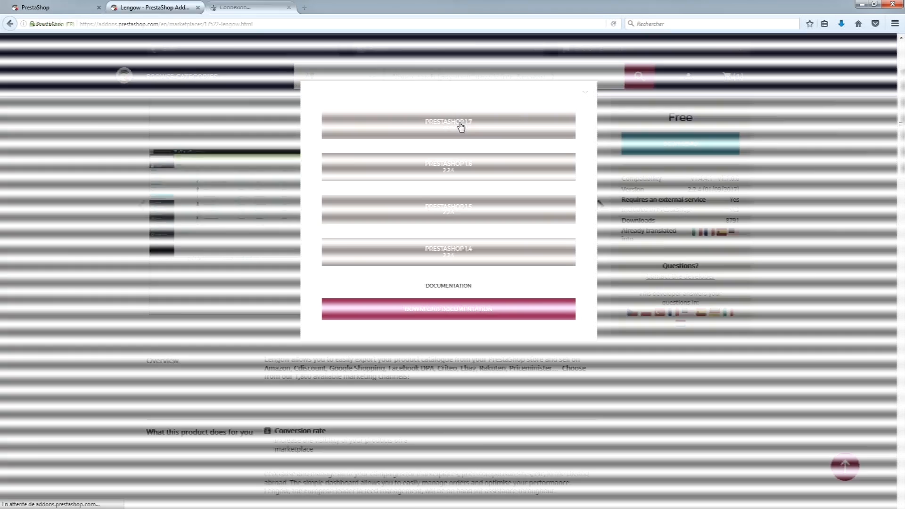
# - Save v2.2.4-lengow.zip for PrestaShop 1.7 to disk and return to the installed modules page
pyautogui.click(460, 124)
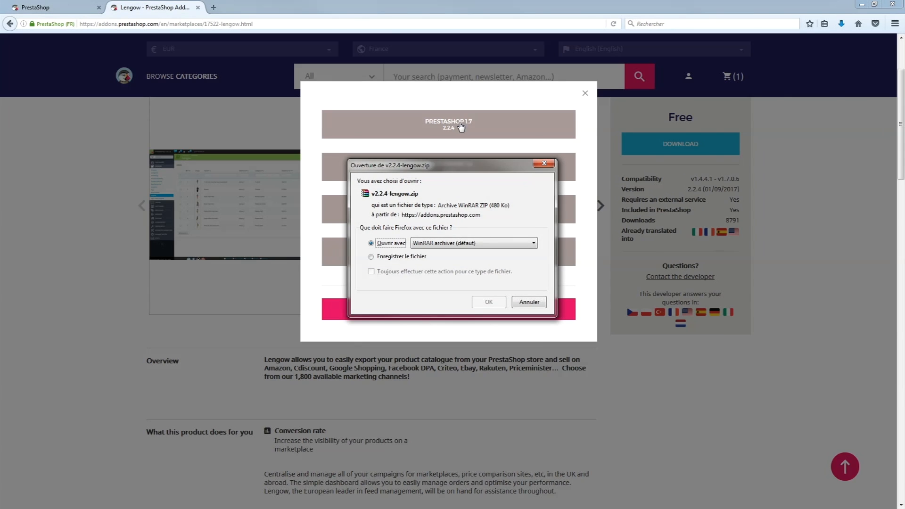
pyautogui.click(371, 256)
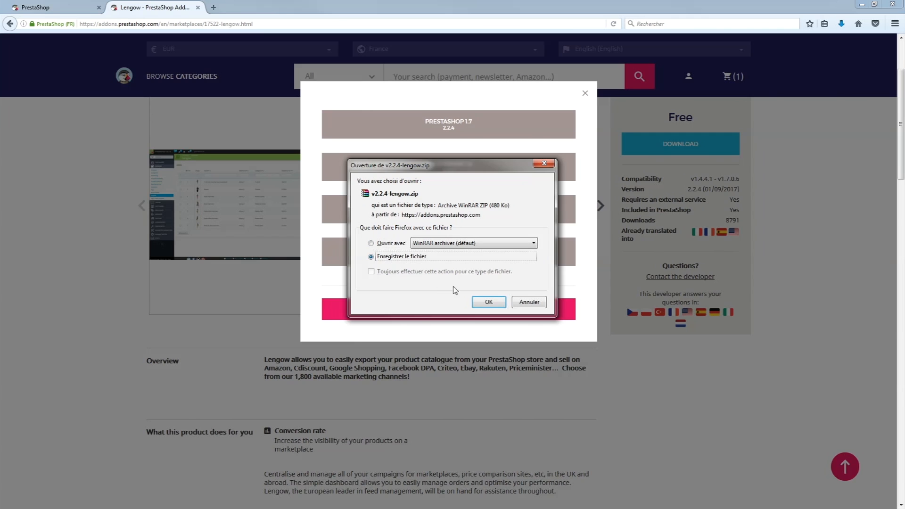
pyautogui.click(487, 303)
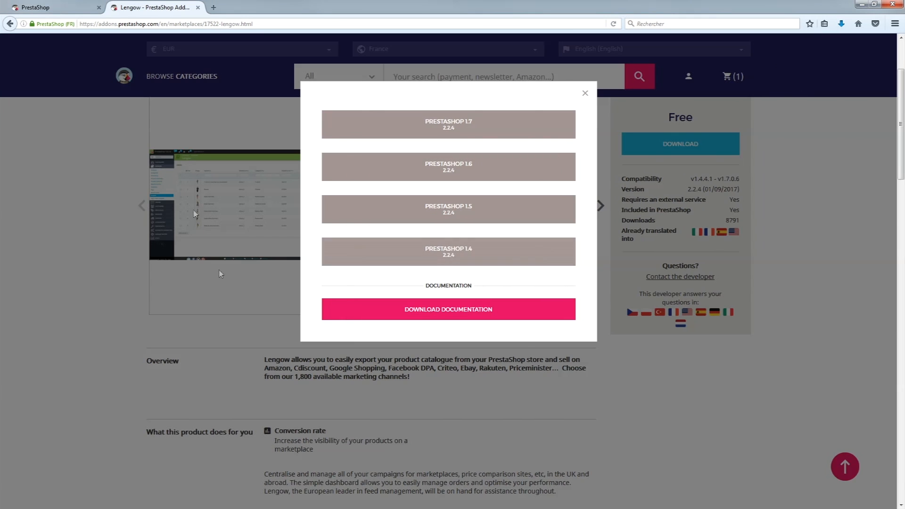
pyautogui.click(584, 93)
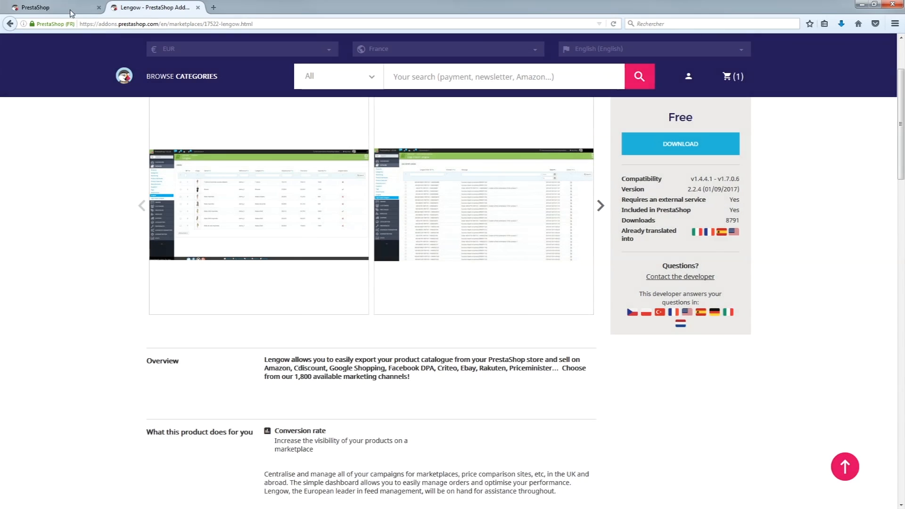
pyautogui.click(69, 10)
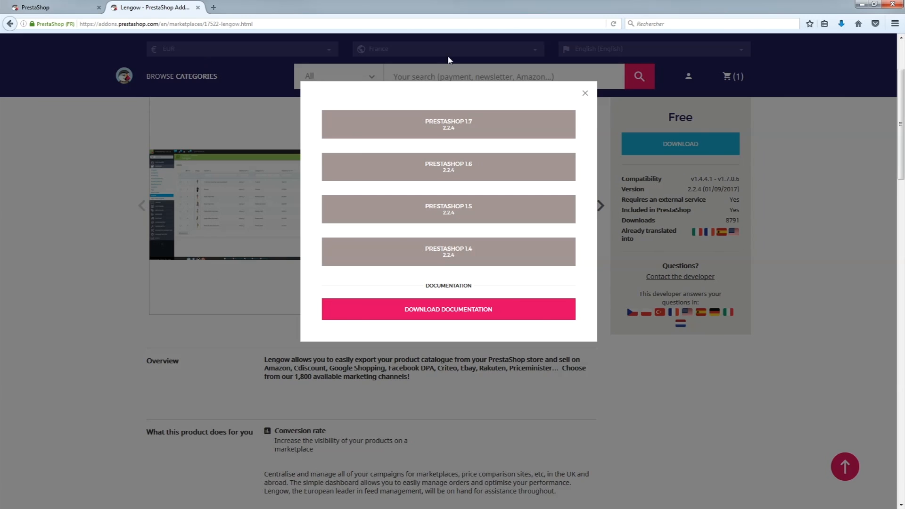
pyautogui.click(585, 93)
pyautogui.click(67, 9)
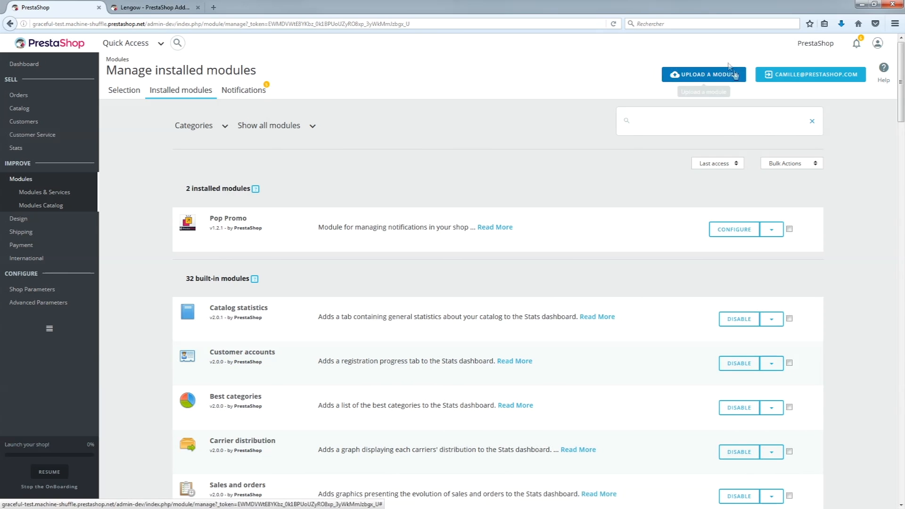
# - Upload v2.2.4-lengow from Téléchargements as a new module and close the 'Module installed!' confirmation
pyautogui.click(695, 82)
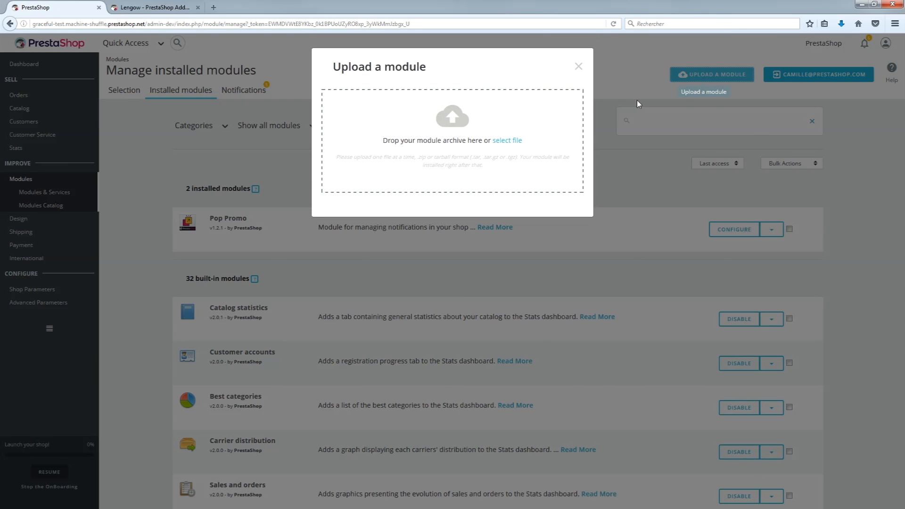
pyautogui.click(513, 140)
pyautogui.click(118, 80)
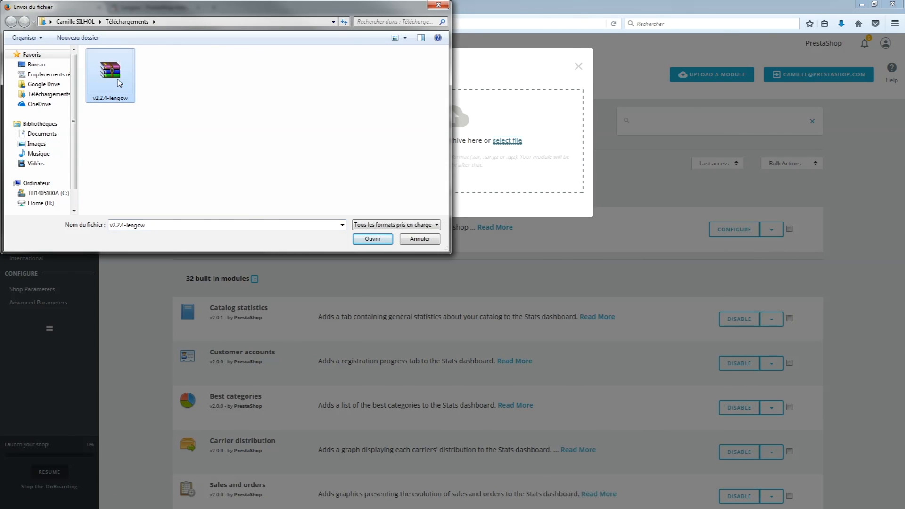
pyautogui.click(372, 240)
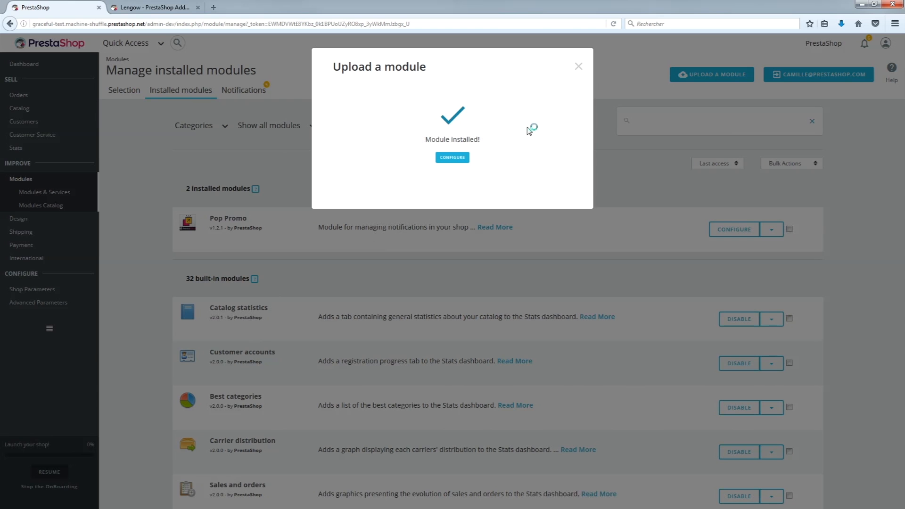
pyautogui.click(577, 67)
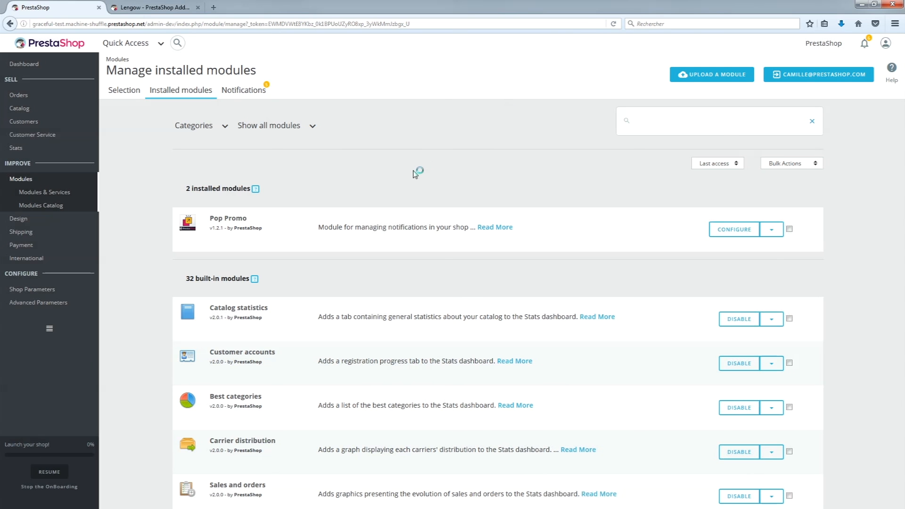
# - Reload the modules list, then open Lengow's Configure page and review its configuration checklist
pyautogui.click(614, 23)
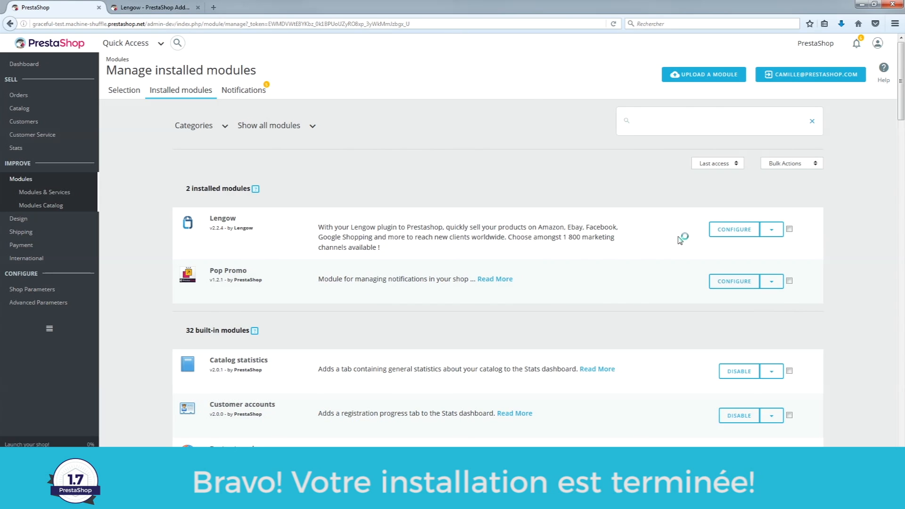
pyautogui.click(726, 231)
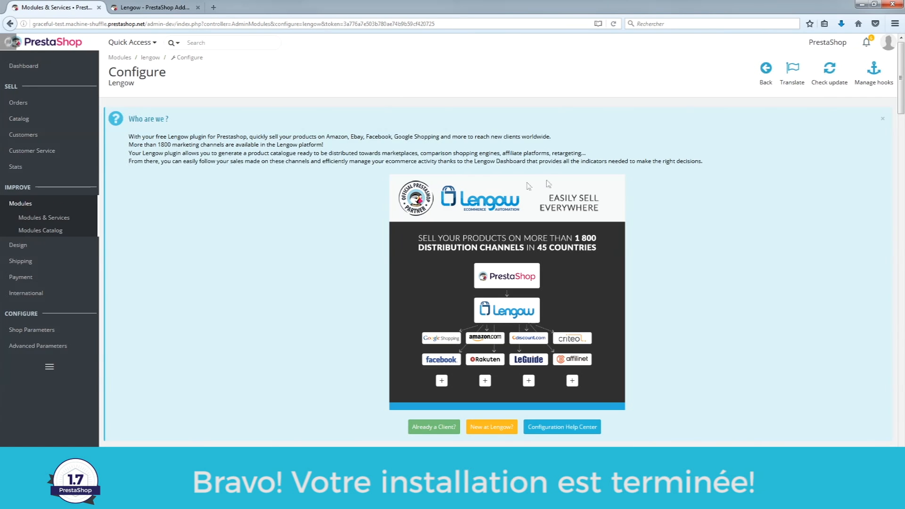
pyautogui.scroll(-2, 424, 151)
pyautogui.scroll(-4, 383, 235)
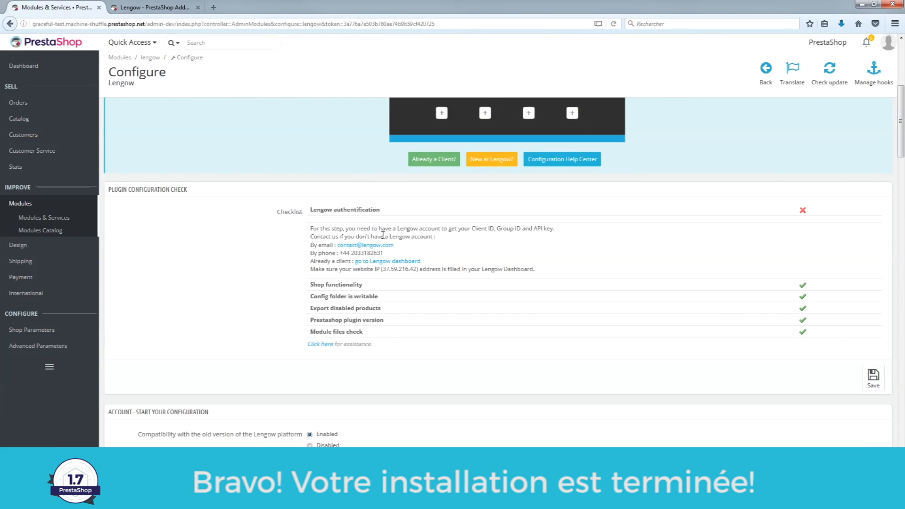
pyautogui.scroll(5, 383, 234)
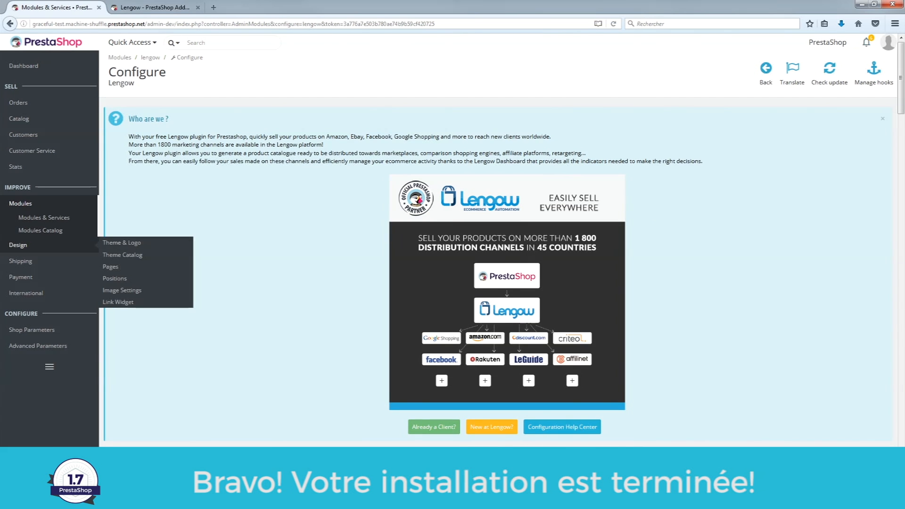